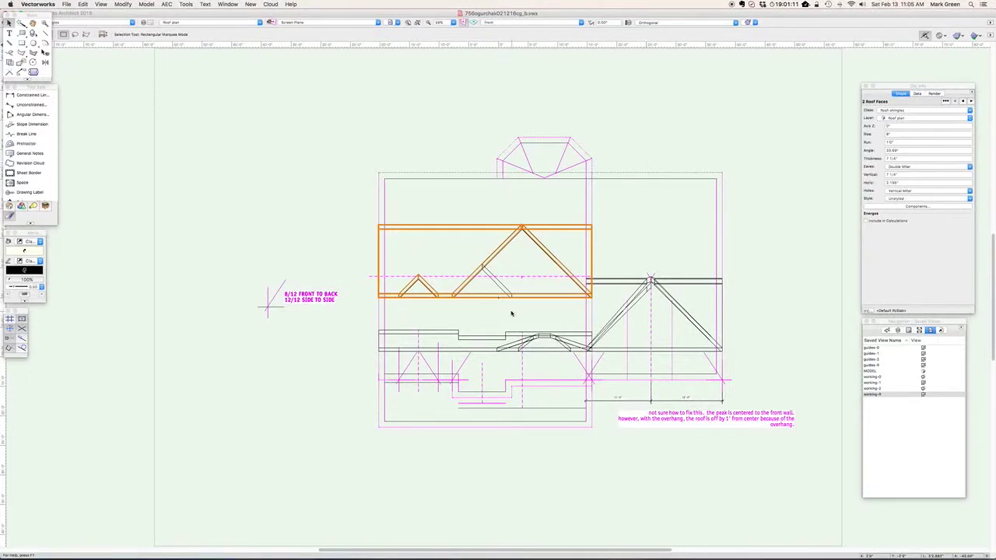
Select the main roof's front face in plan, check its ridge in front view, and set its rise to 8.1"
left_click(530, 313)
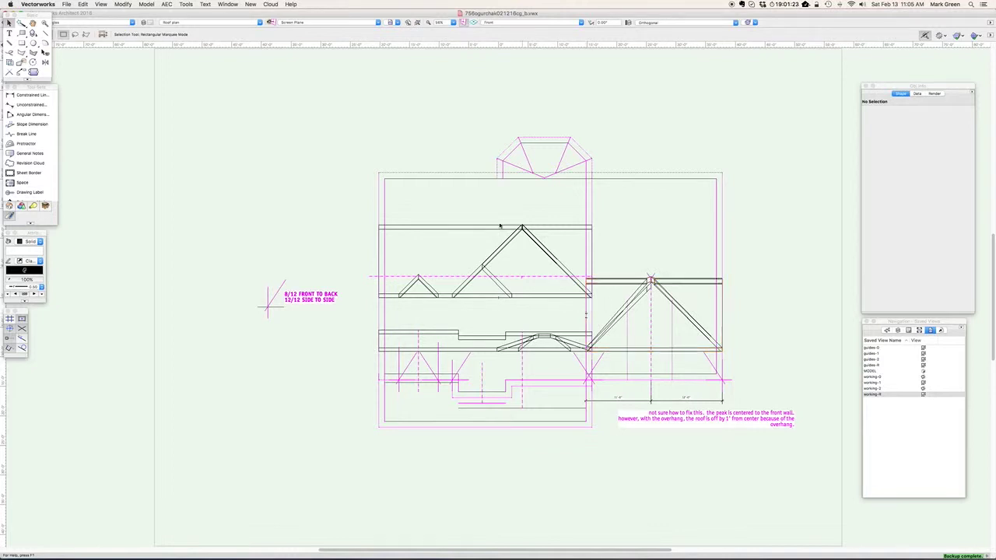
key("super+5")
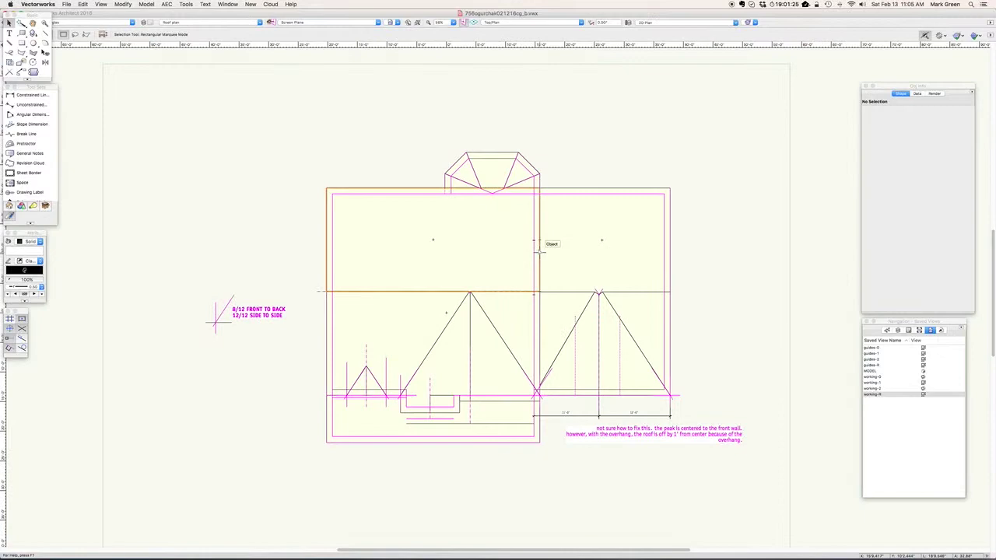
scroll(467, 311, "up", 5)
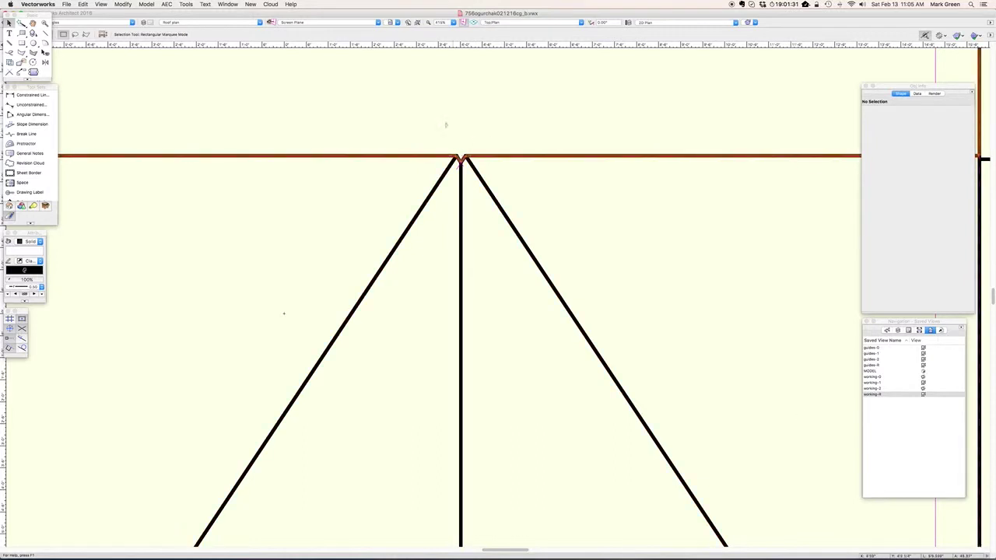
scroll(556, 74, "down", 3)
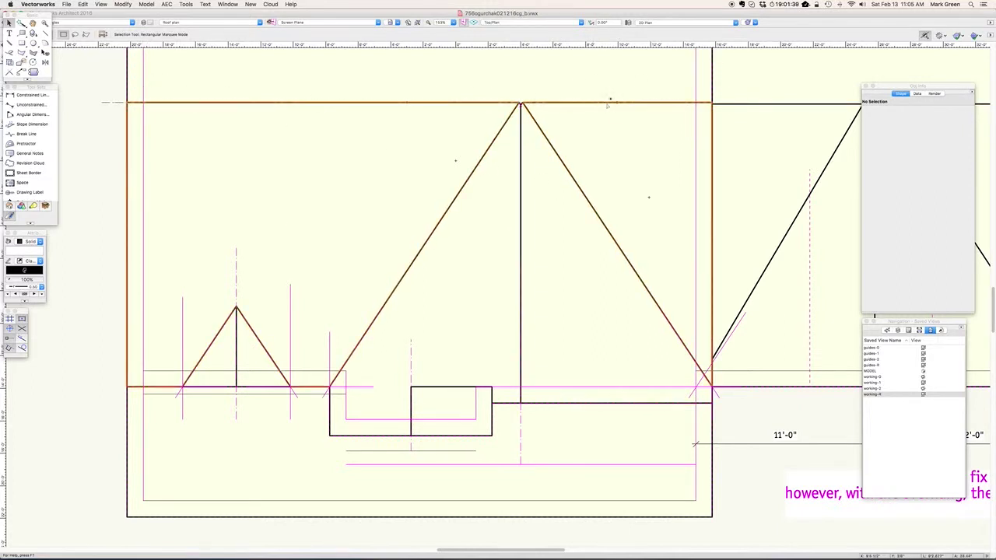
left_click(544, 96)
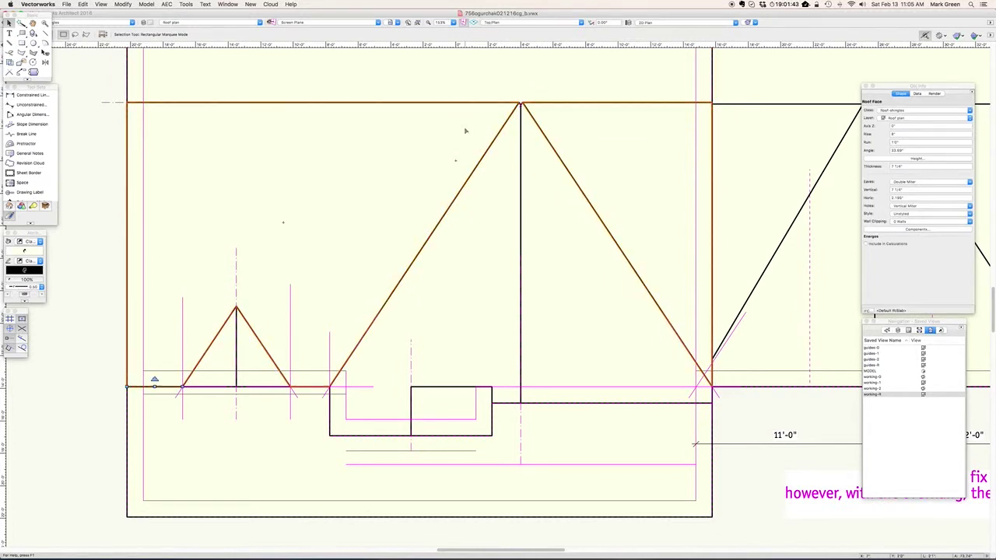
key("KP_2")
scroll(616, 205, "up", 6)
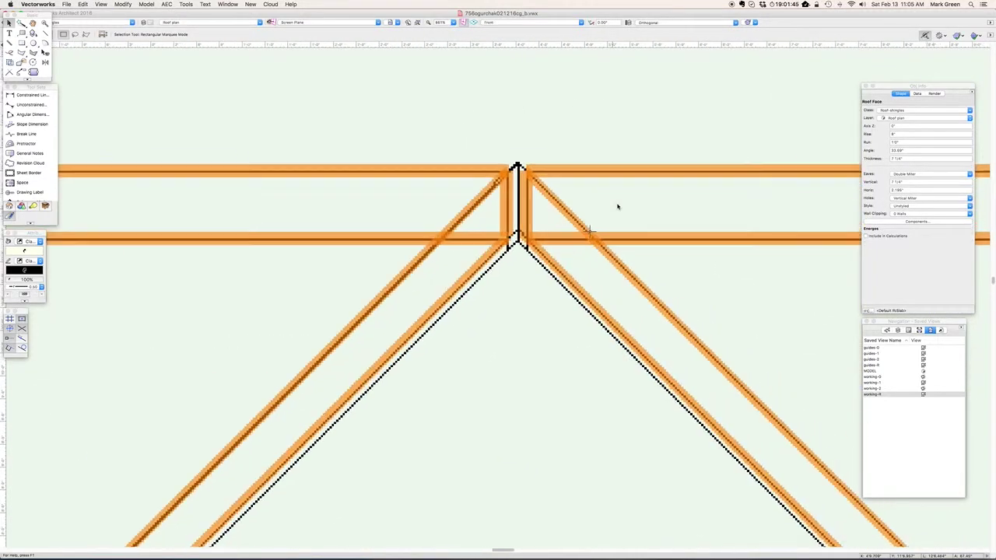
left_click(894, 136)
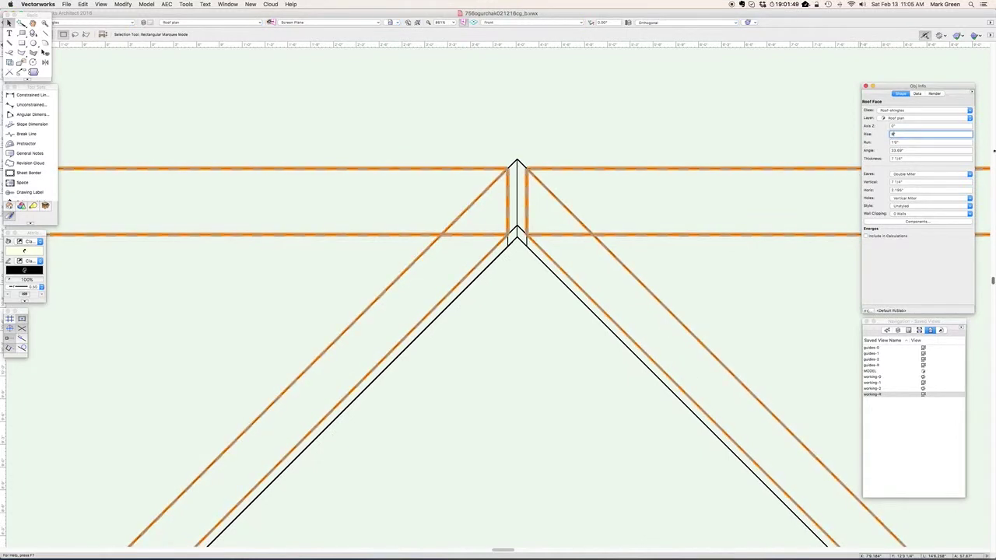
type("8.1")
key("Return")
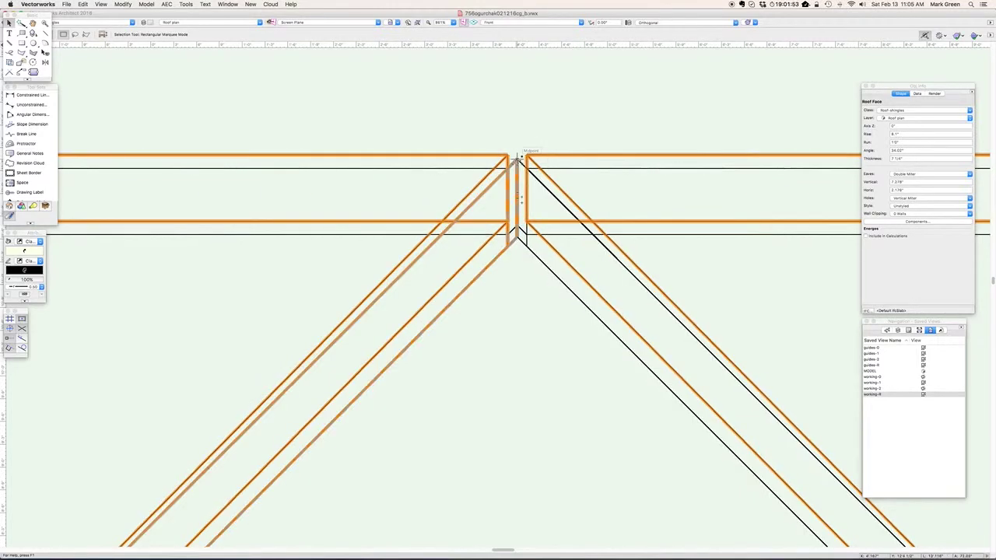
Compare the main roof's front face with the two faces of the large gable in front view
left_click(554, 192)
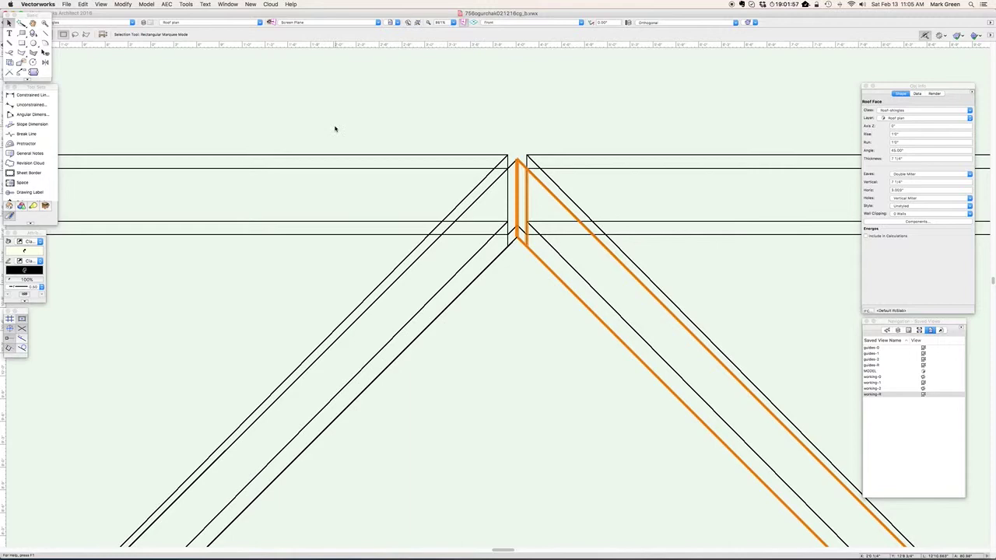
scroll(600, 245, "down", 5)
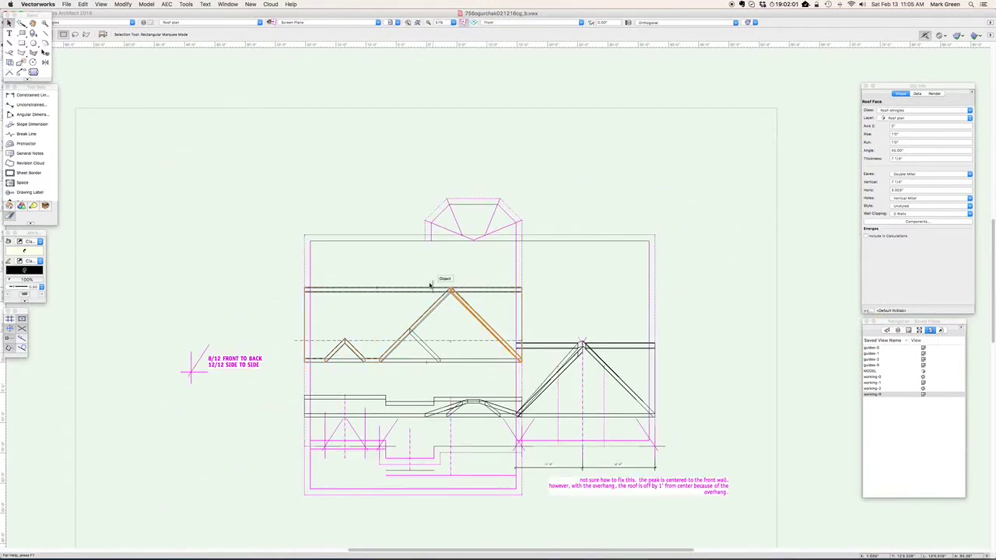
left_click(476, 286)
left_click(462, 288)
left_click(421, 320, "shift")
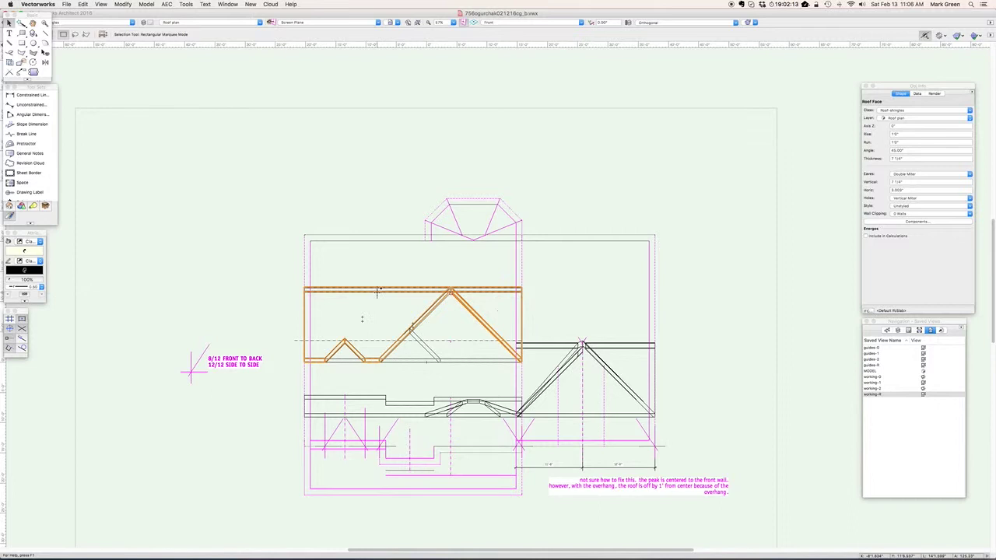
left_click(558, 193)
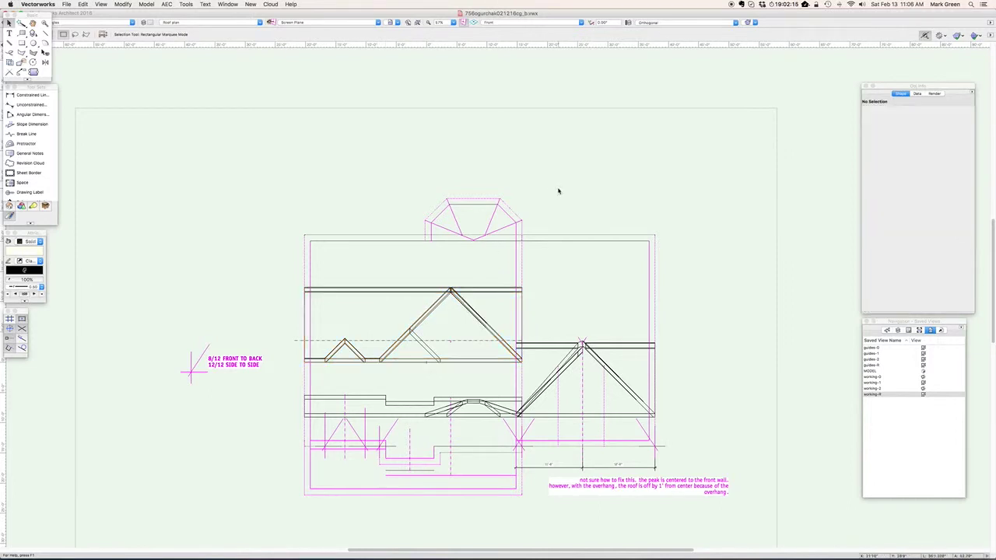
left_click(418, 323)
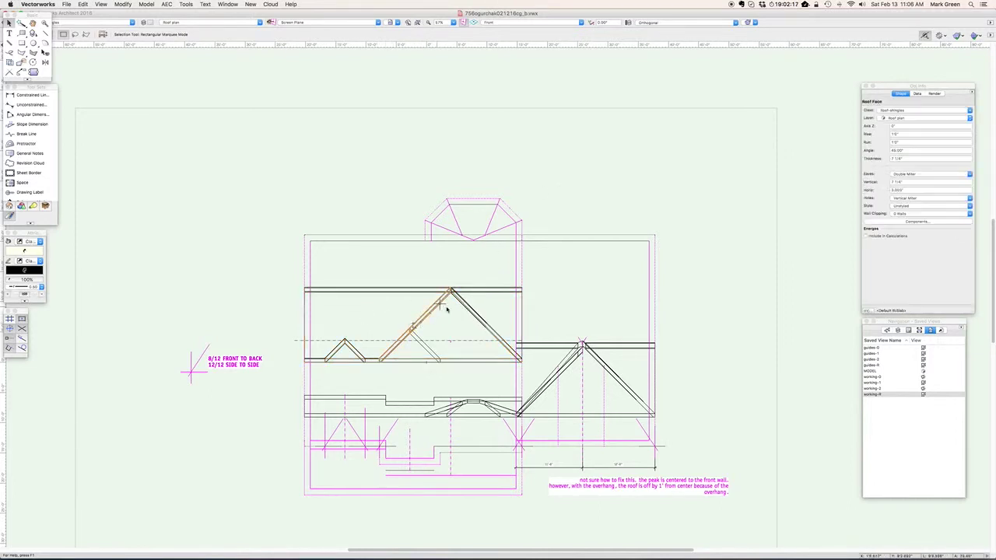
left_click(481, 316, "shift")
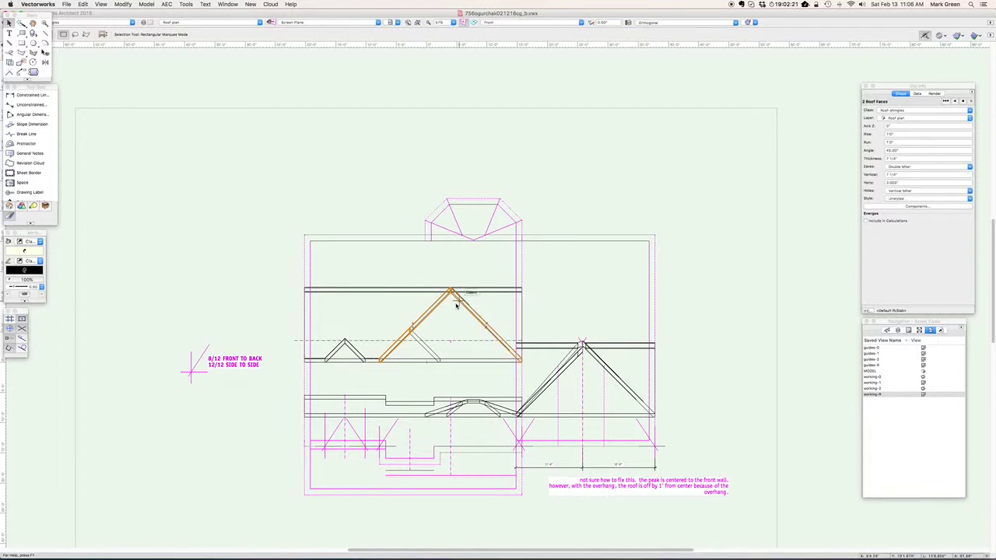
left_click(469, 288)
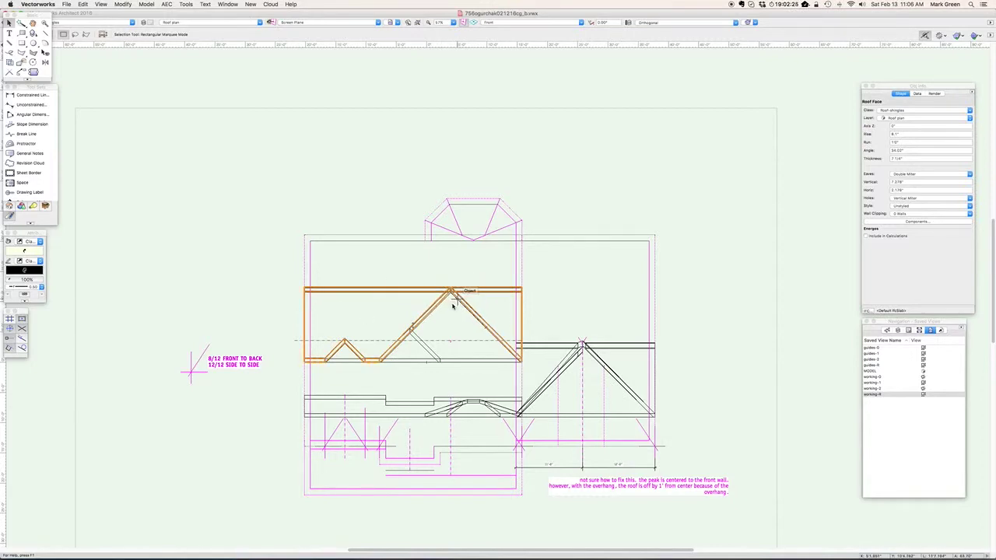
Examine how the lower gable on the side wing meets its ridge and select its overlapping sloped roof face
scroll(455, 305, "up", 2)
scroll(456, 306, "up", 2)
scroll(467, 319, "down", 2)
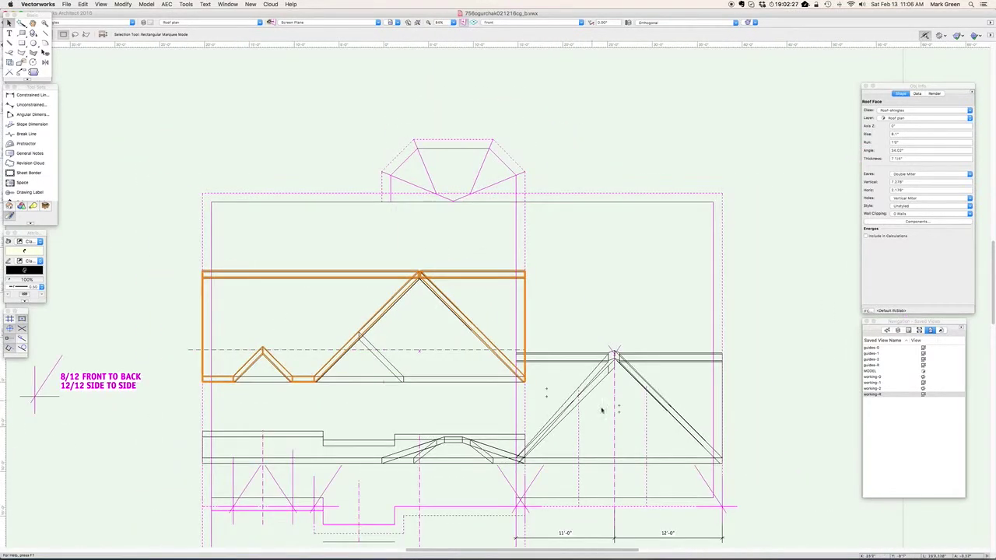
scroll(706, 502, "up", 2)
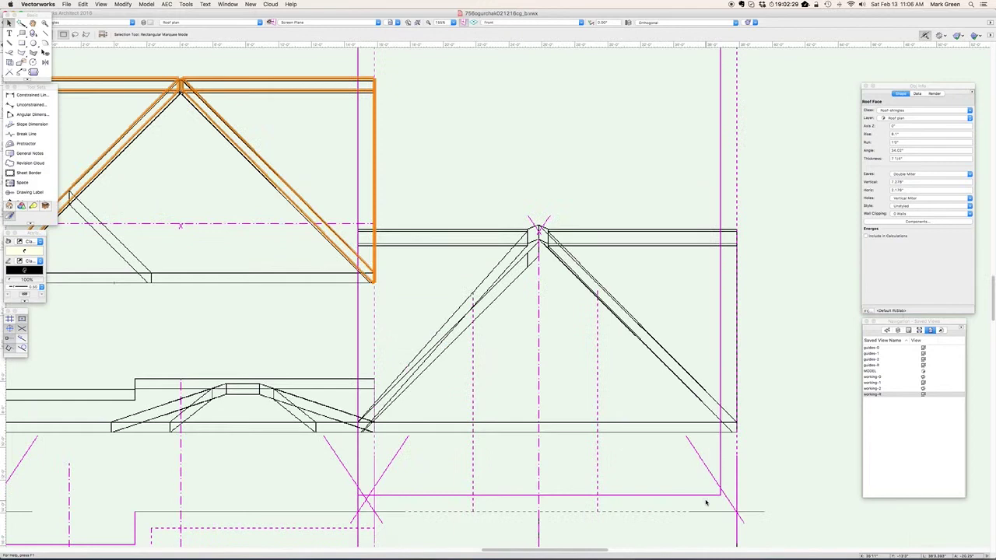
left_click(516, 280)
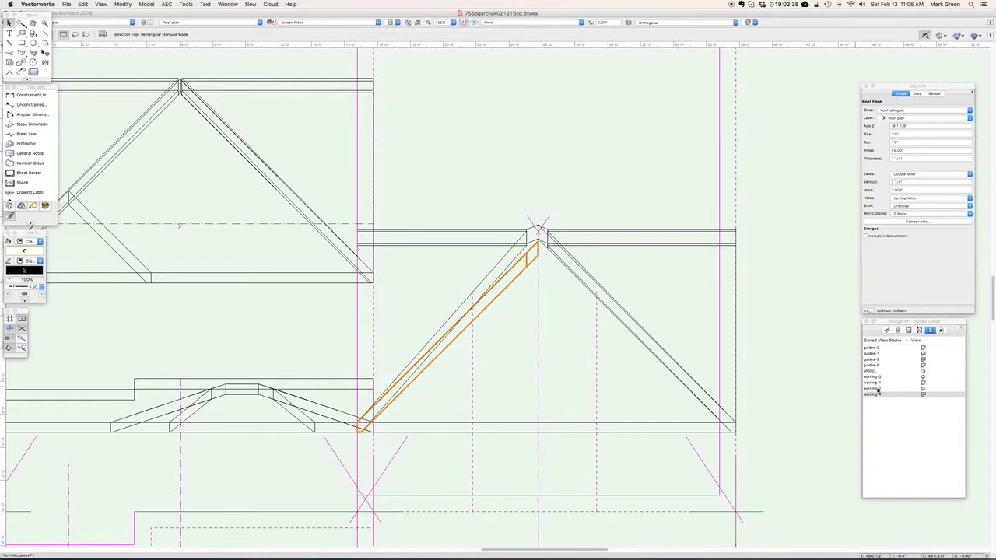
Check the second-floor layout in the guides-2 saved view, and restore the MODEL saved view
double_click(873, 360)
scroll(397, 373, "down", 5)
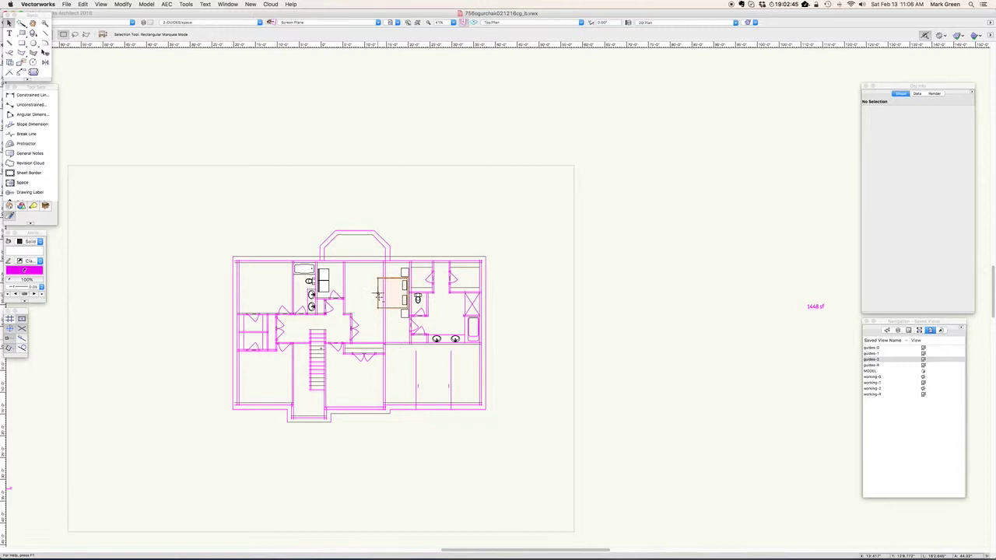
double_click(875, 371)
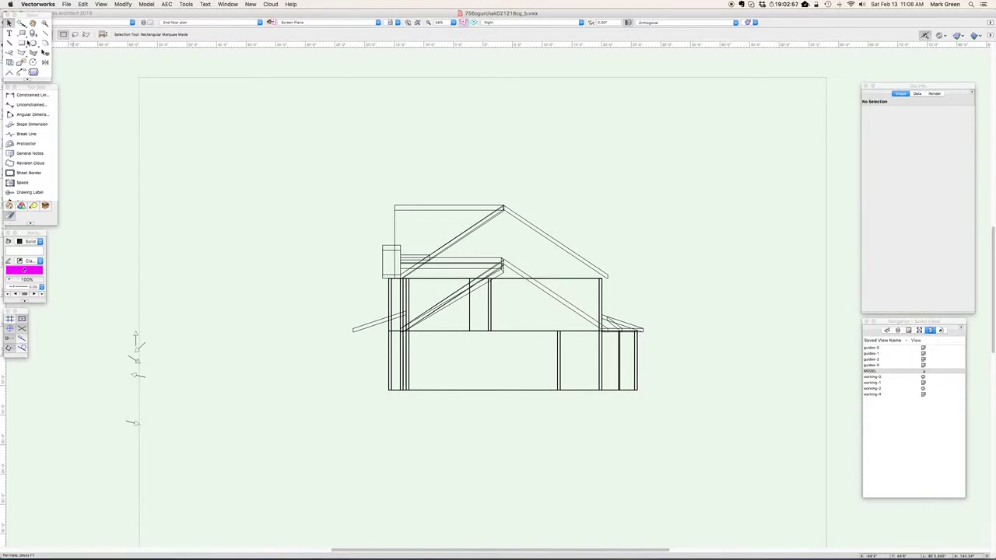
left_click(21, 52)
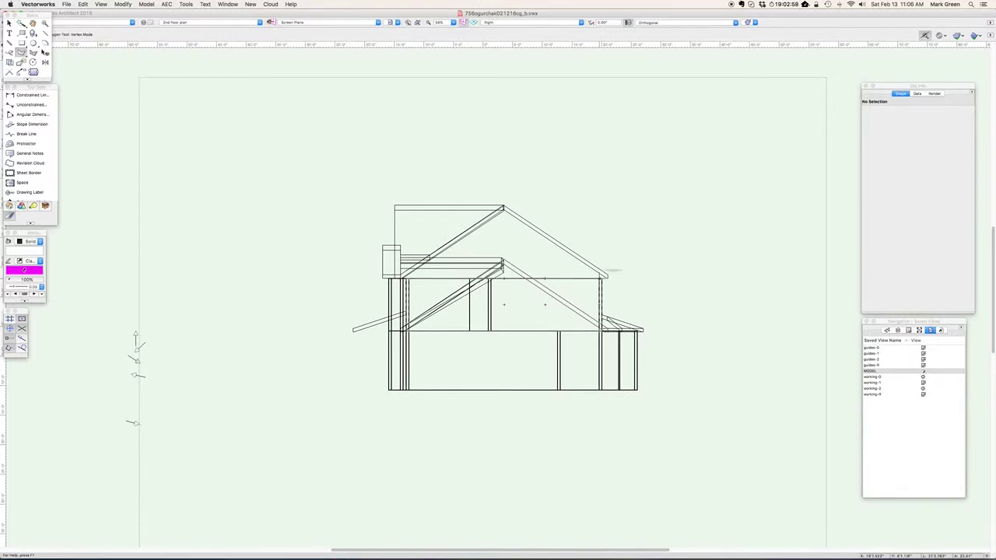
left_click(607, 277)
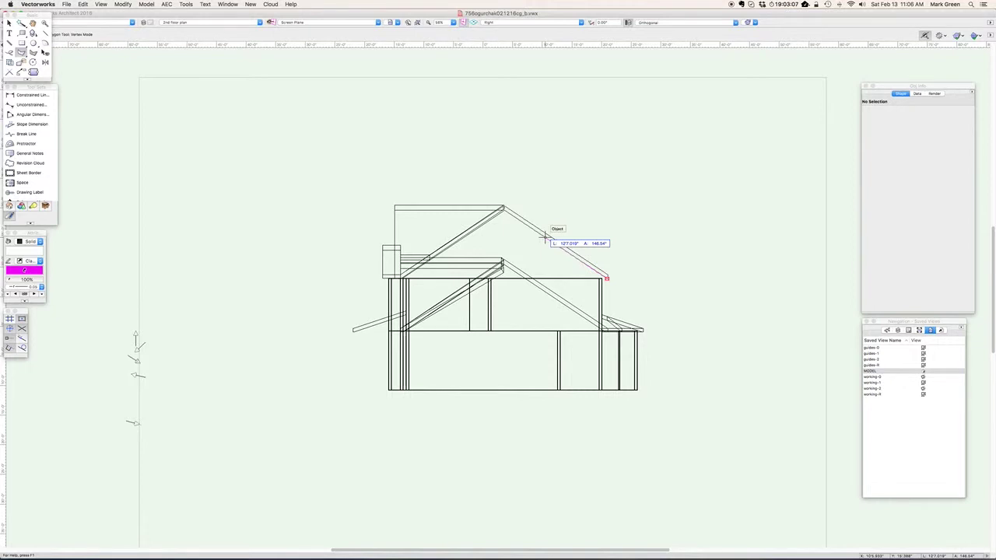
left_click(547, 238)
left_click(504, 258)
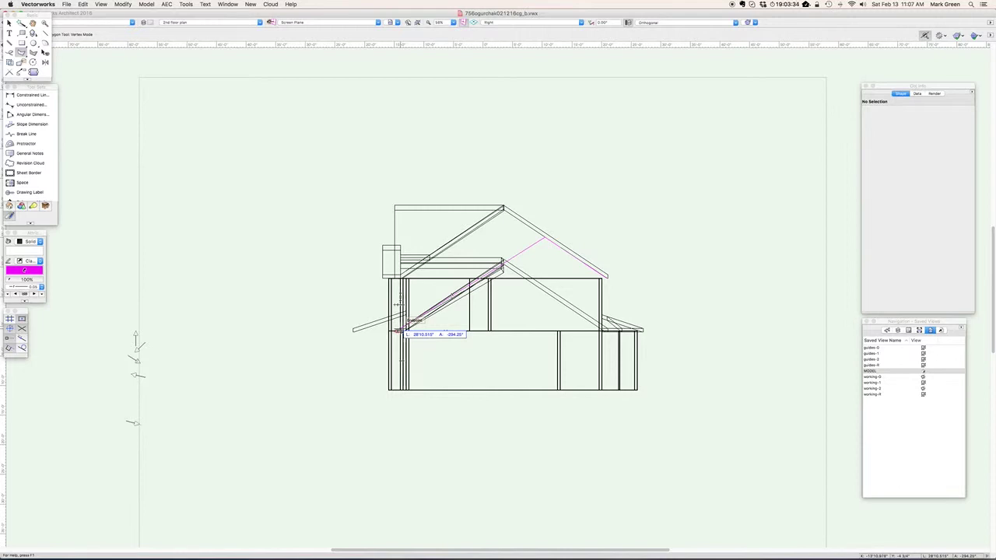
left_click(398, 330)
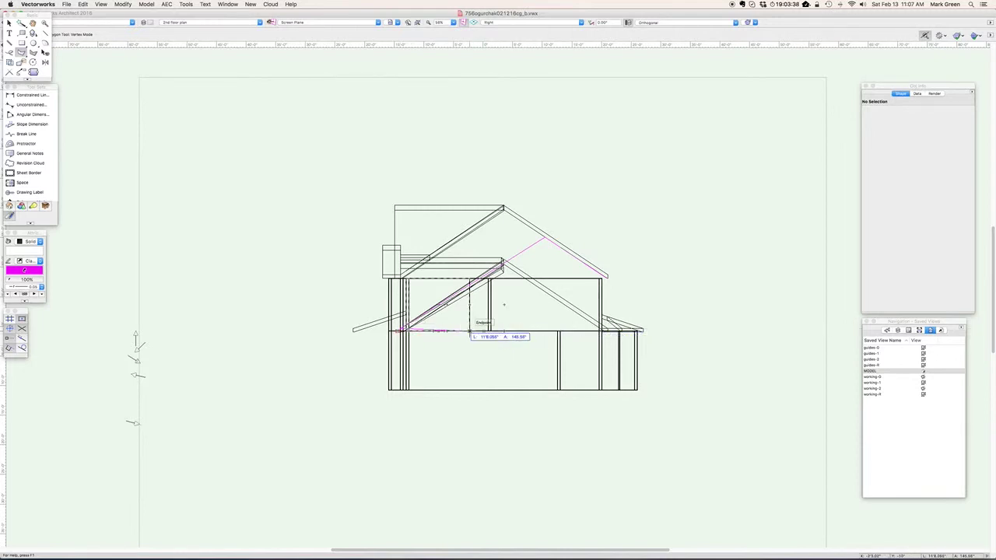
double_click(470, 333)
left_click(9, 24)
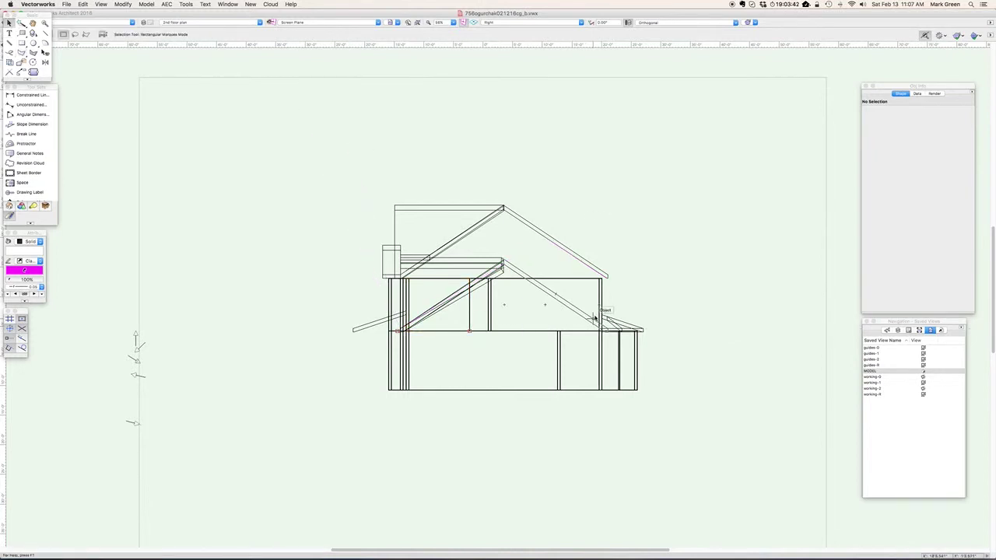
Hide the Roof plan layer and delete the three 2nd floor plan walls enclosing the space under the side wing's gable
key("2")
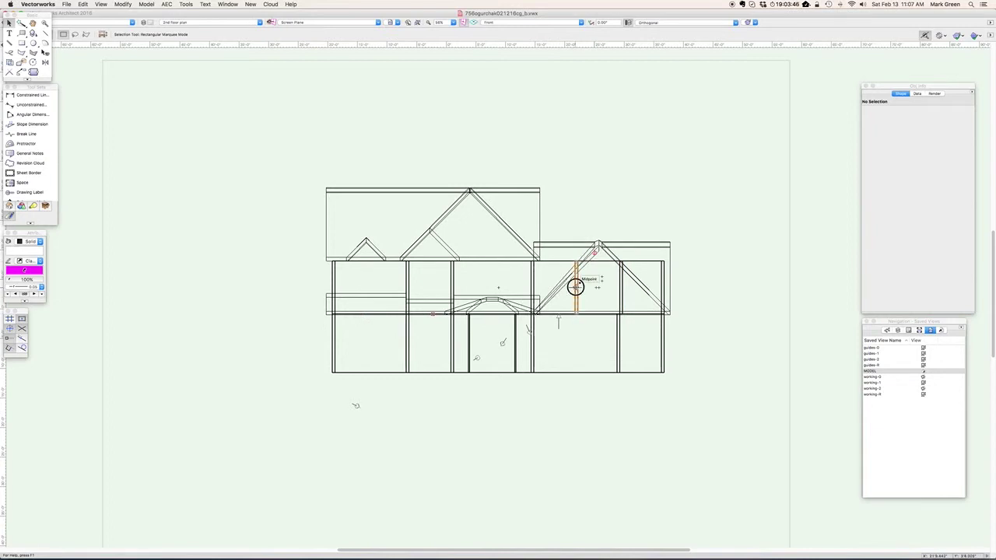
left_click(575, 287)
left_click(632, 280, "shift")
key("5")
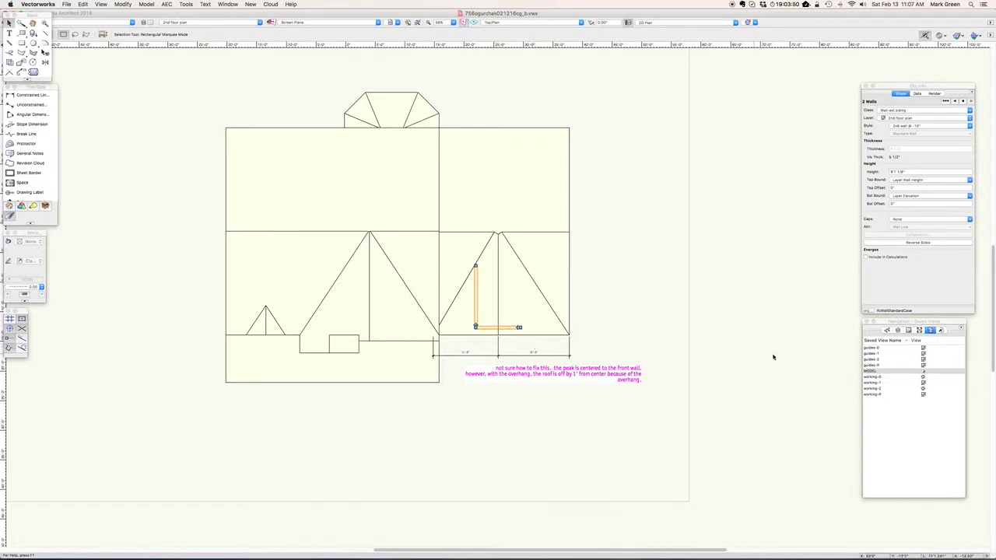
left_click(898, 330)
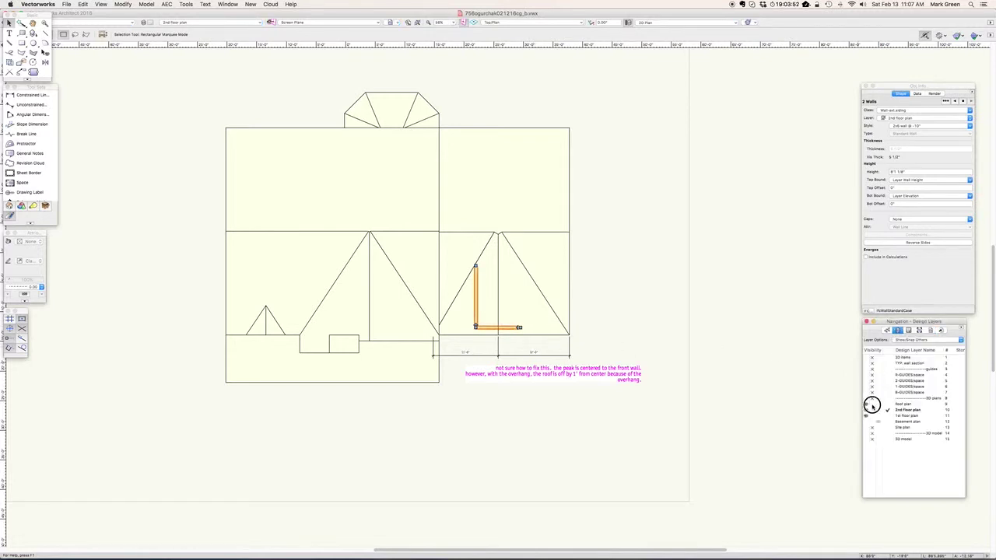
left_click(872, 404)
left_click(520, 314, "shift")
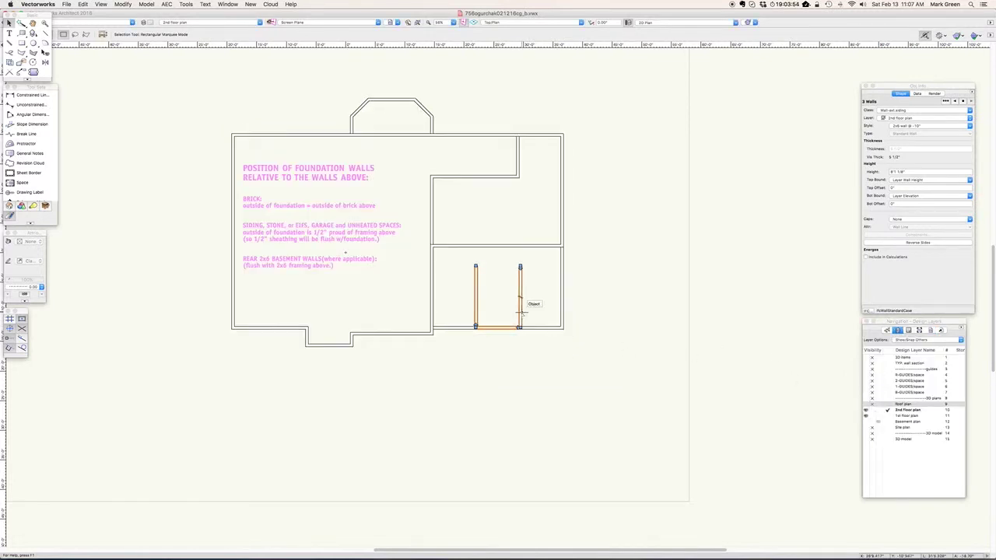
key("Delete")
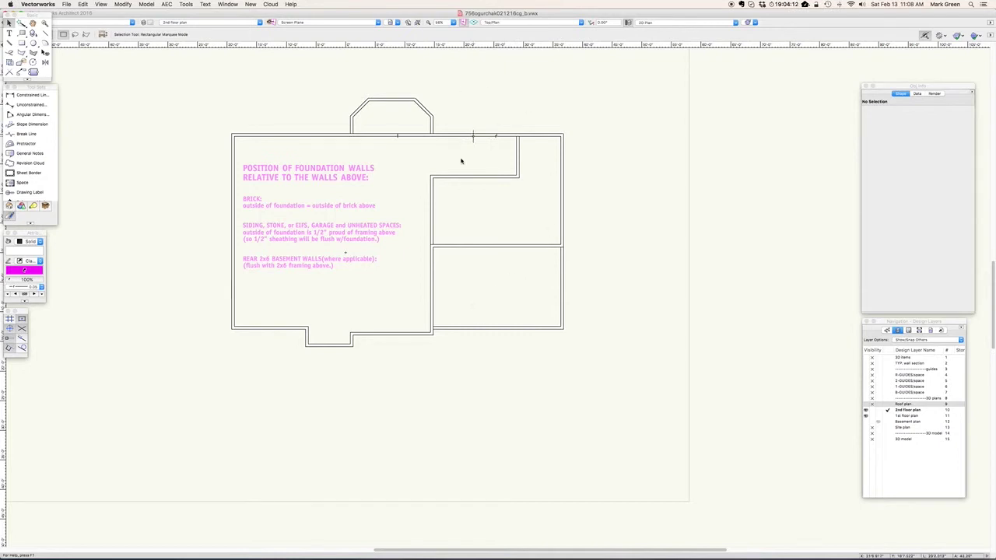
Switch to the front view and make the Roof plan layer visible again
key("super+2")
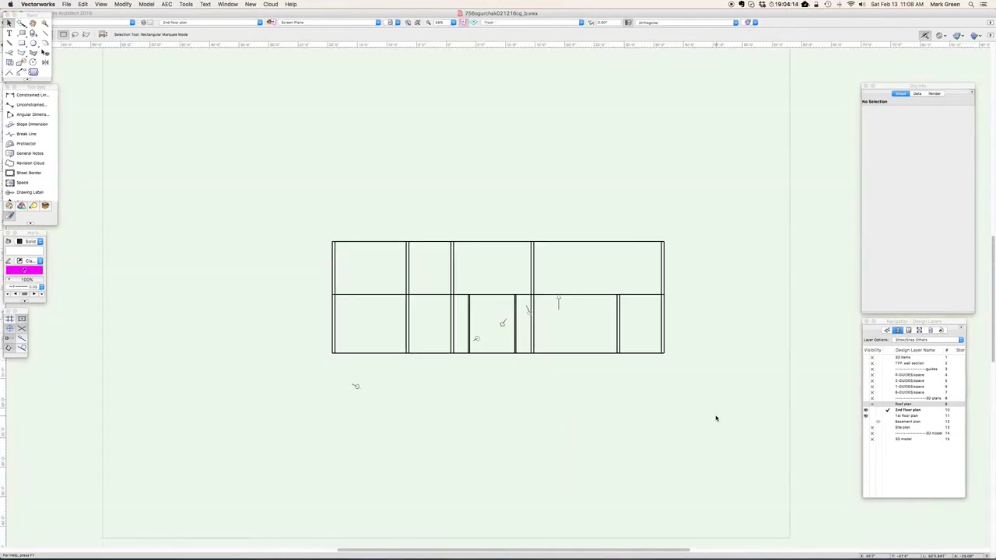
left_click(866, 404)
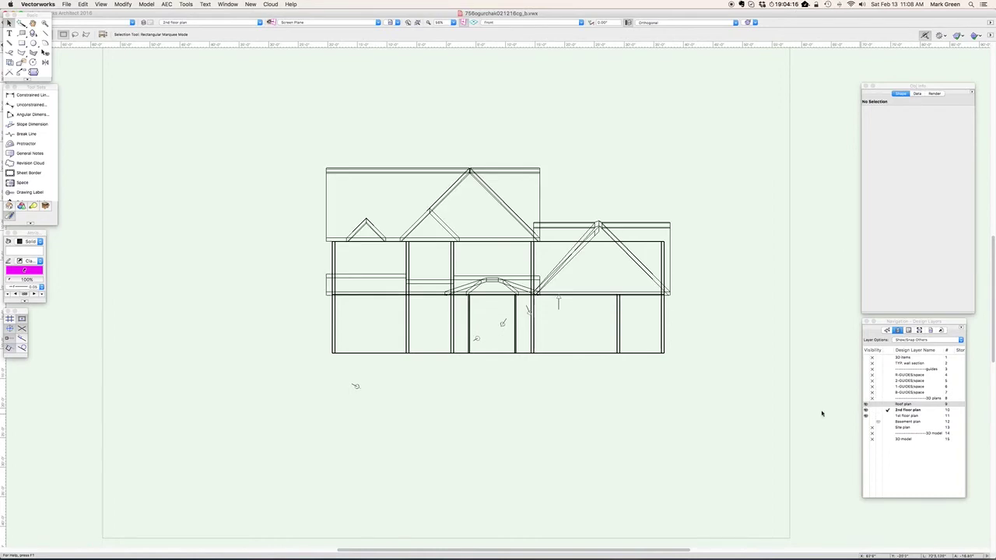